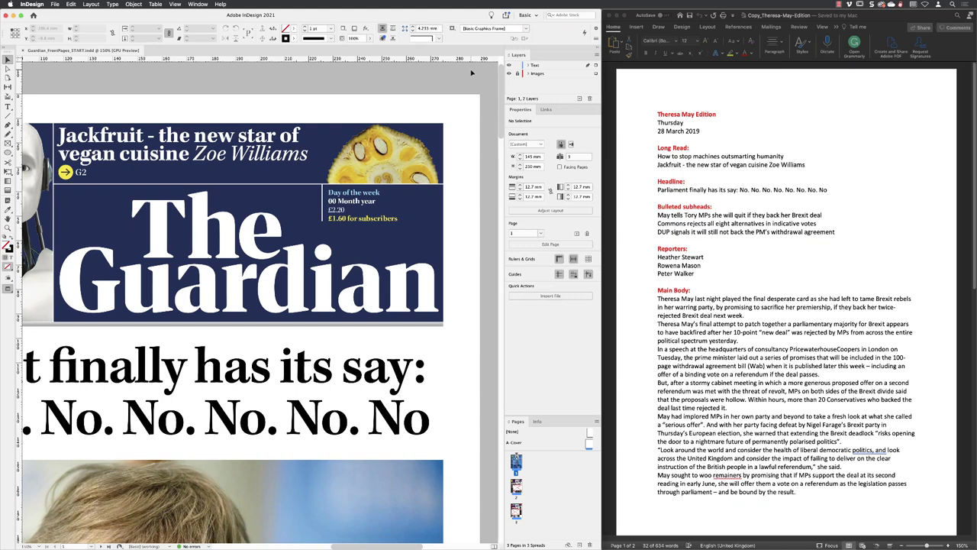
# - Replace the masthead placeholders so the date box reads 'Thursday' and '28 March 2019'
pyautogui.doubleClick(350, 201)
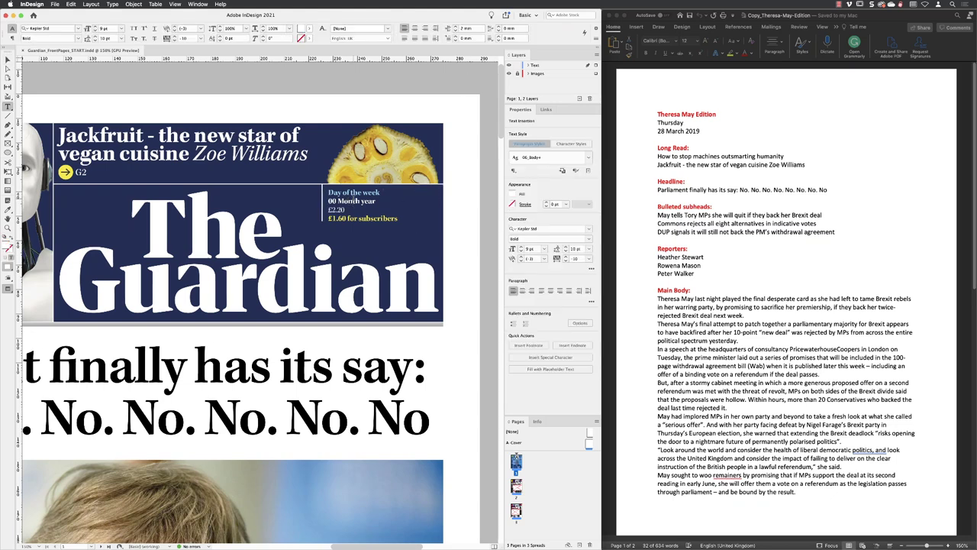
pyautogui.moveTo(379, 192); pyautogui.dragTo(327, 193)
pyautogui.write('Thursday')
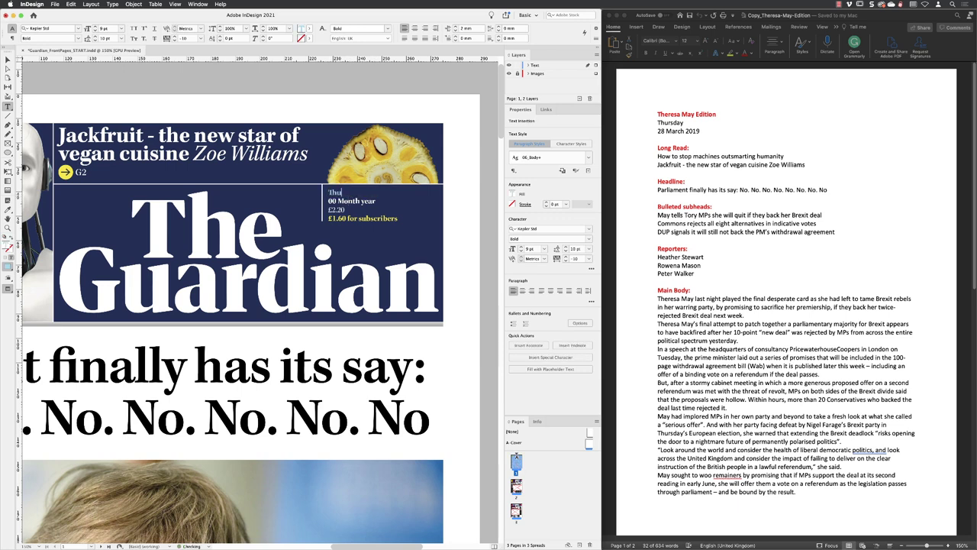
pyautogui.press('Down')
pyautogui.press('Down')
pyautogui.hotkey('shift', 'Home')
pyautogui.tripleClick(376, 201)
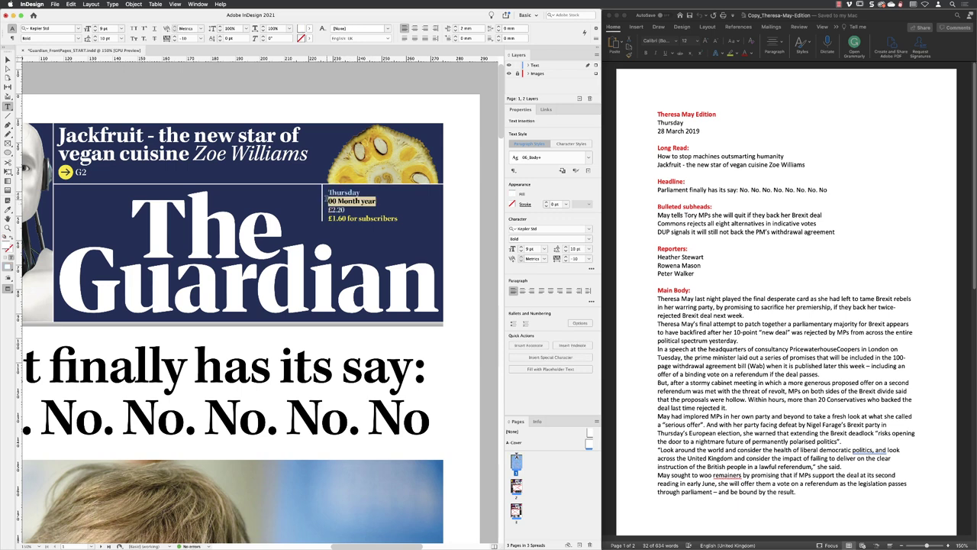
pyautogui.write('28')
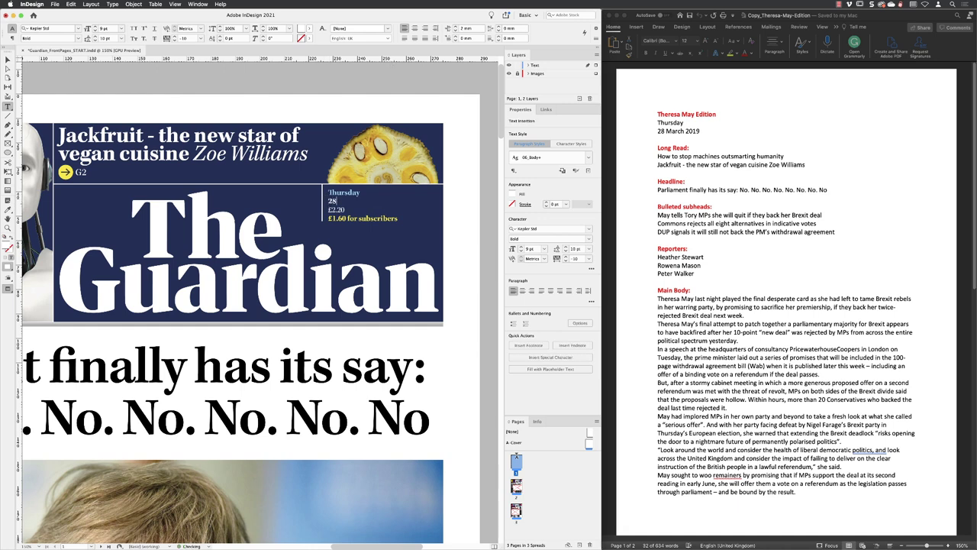
pyautogui.write(' March 2019')
pyautogui.press('Escape')
pyautogui.click(450, 348)
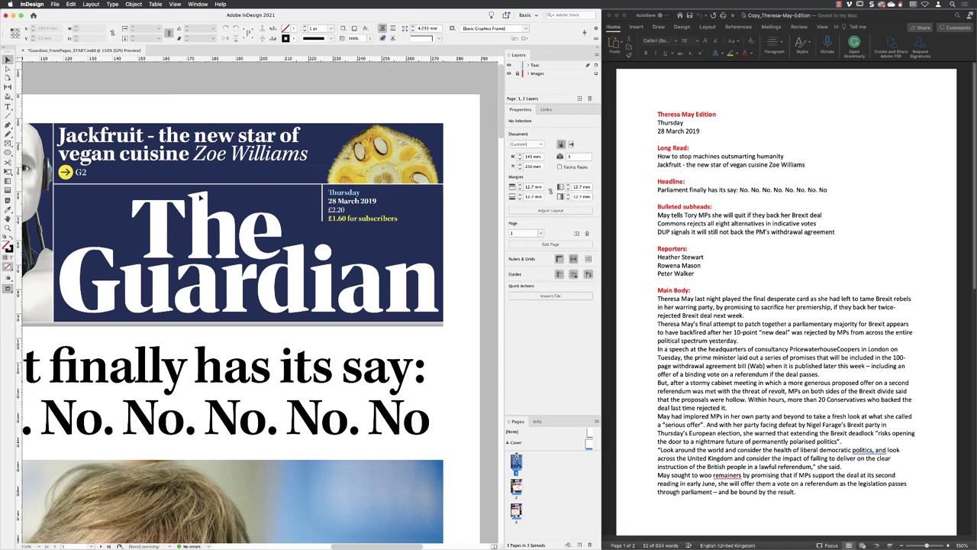
# - Zoom the page out and copy the three bulleted subheads from the Word copy
pyautogui.click(8, 228)
pyautogui.keyDown('alt'); pyautogui.click(354, 250); pyautogui.keyUp('alt')
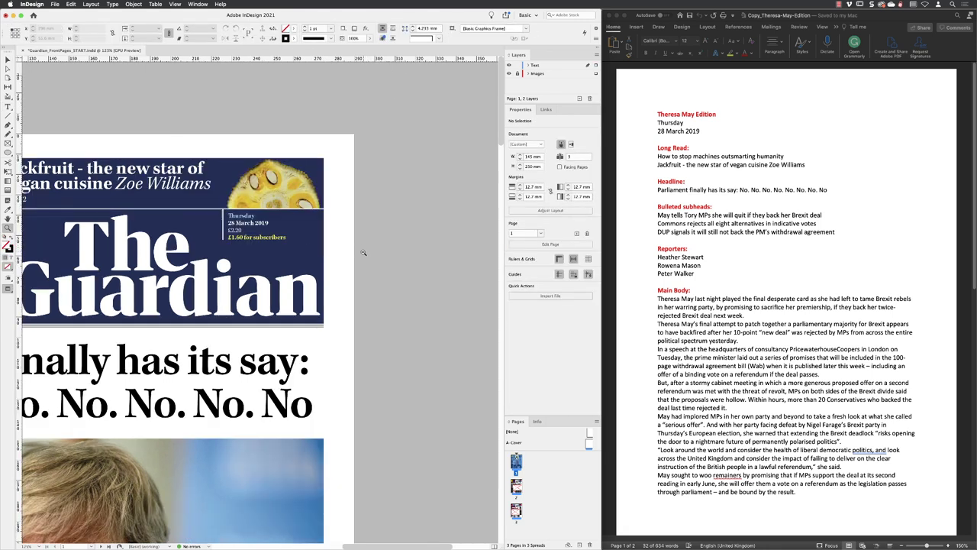
pyautogui.keyDown('alt'); pyautogui.click(301, 271); pyautogui.keyUp('alt')
pyautogui.hscroll(-6, 301, 270)
pyautogui.scroll(-3, 302, 271)
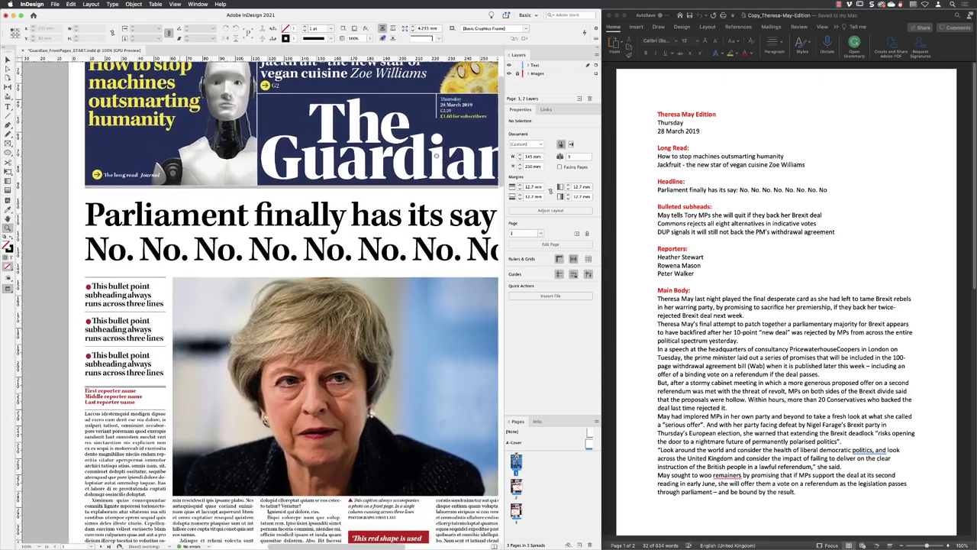
pyautogui.scroll(-3, 302, 271)
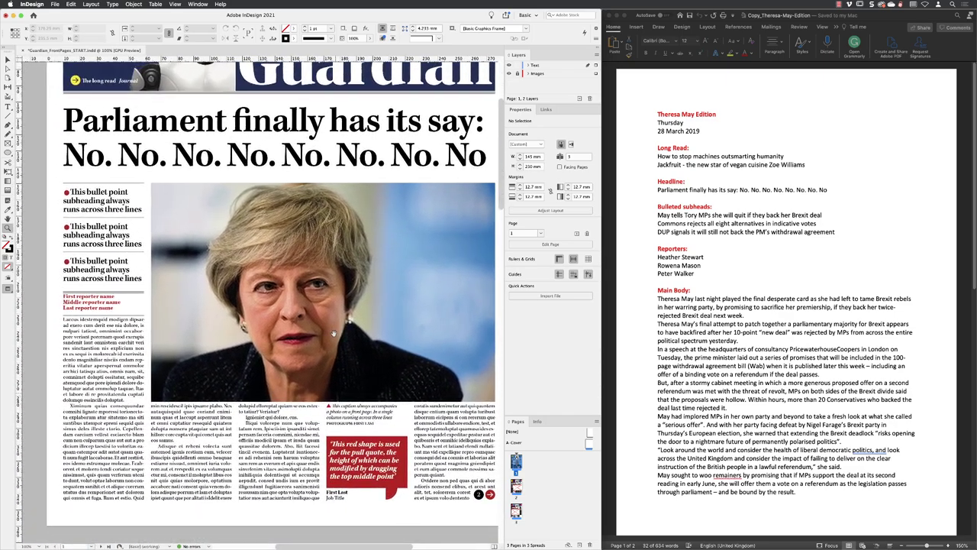
pyautogui.press('v')
pyautogui.moveTo(645, 215); pyautogui.dragTo(837, 228)
pyautogui.press('super+c')
pyautogui.click(658, 215)
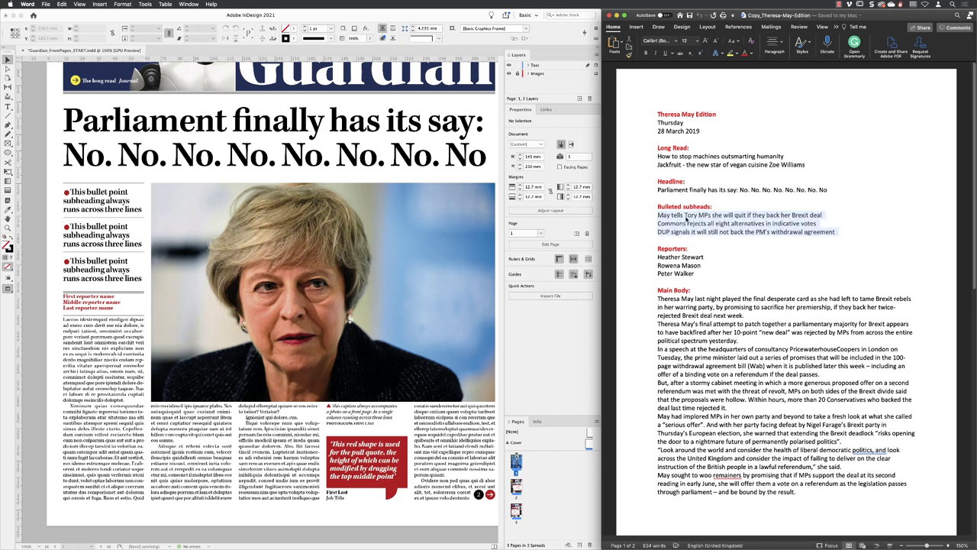
pyautogui.rightClick(684, 217)
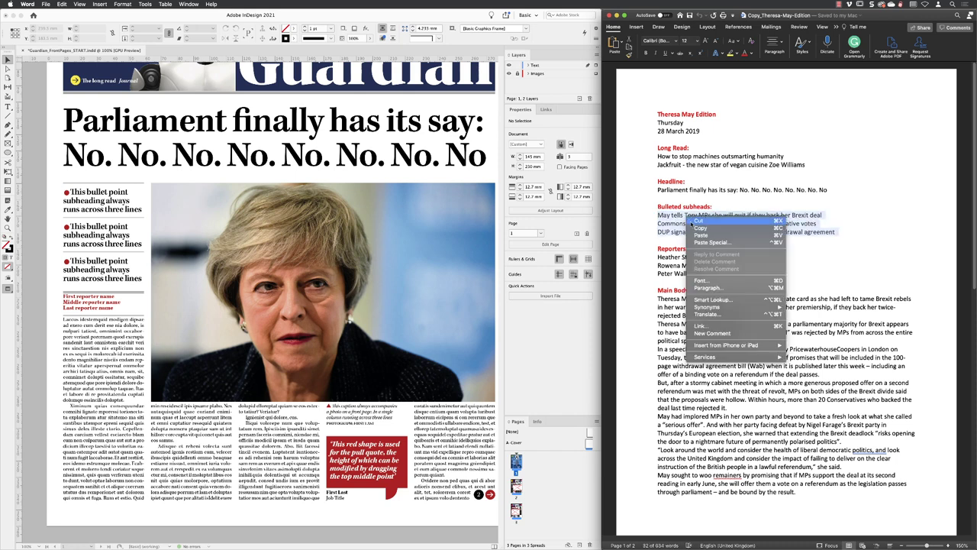
pyautogui.click(695, 226)
# - Paste the subheads over the three placeholder bullets and delete the leftover empty bullet
pyautogui.click(95, 211)
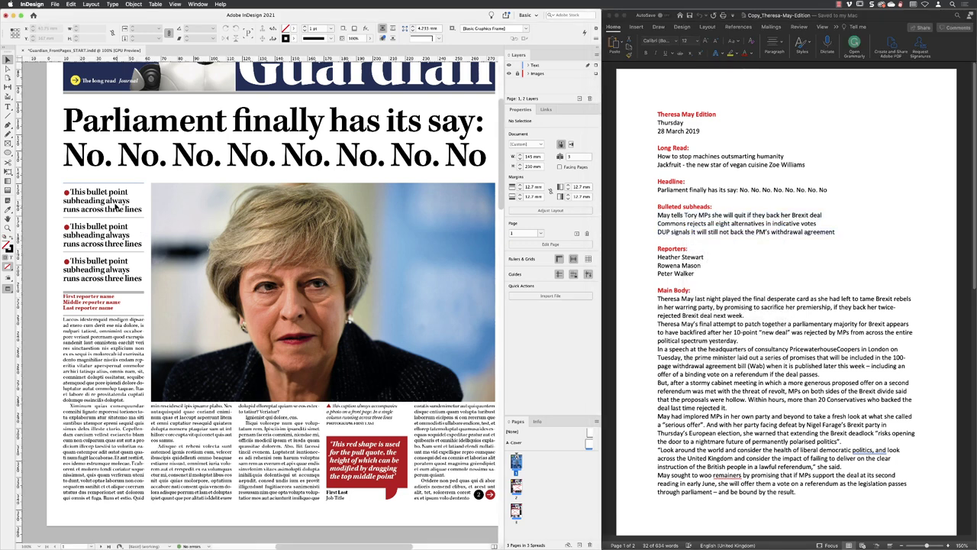
pyautogui.doubleClick(127, 215)
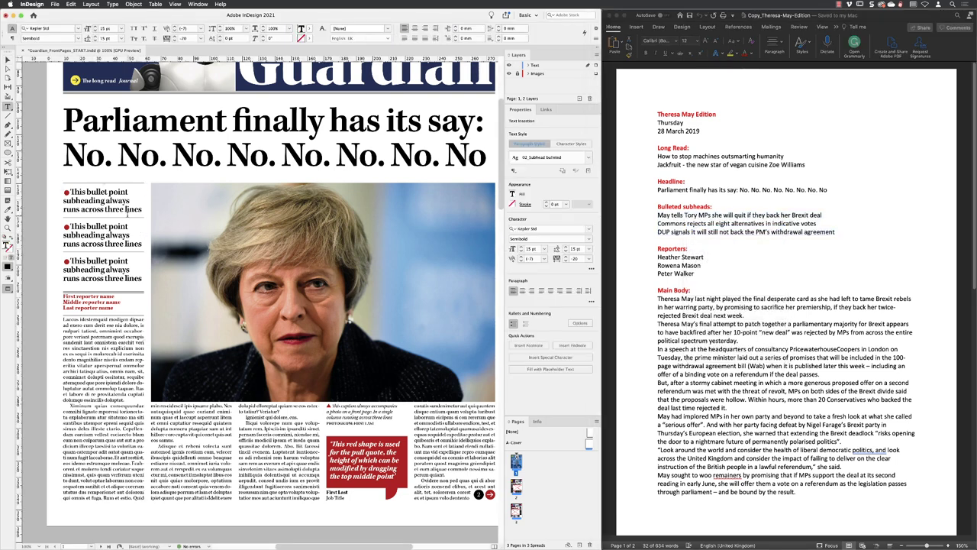
pyautogui.moveTo(143, 278); pyautogui.dragTo(67, 190)
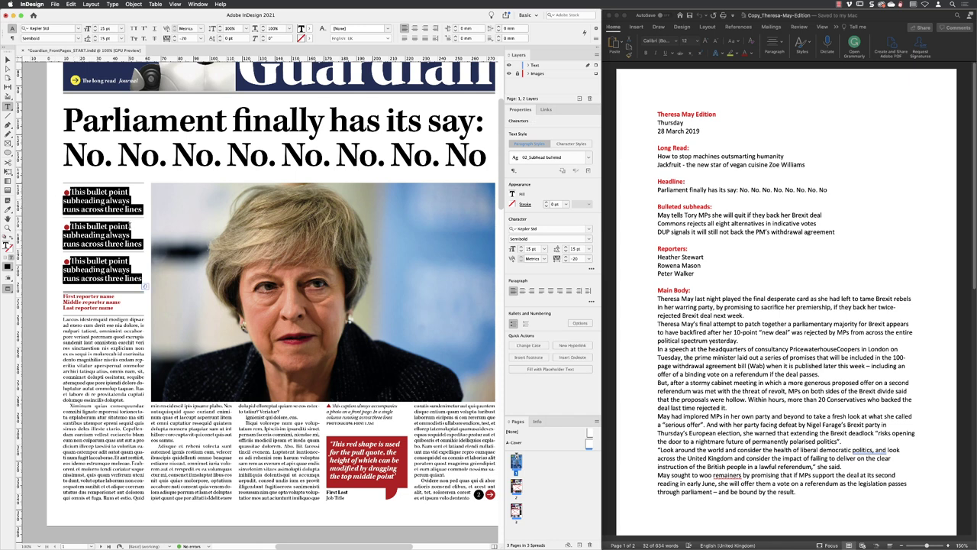
pyautogui.rightClick(113, 205)
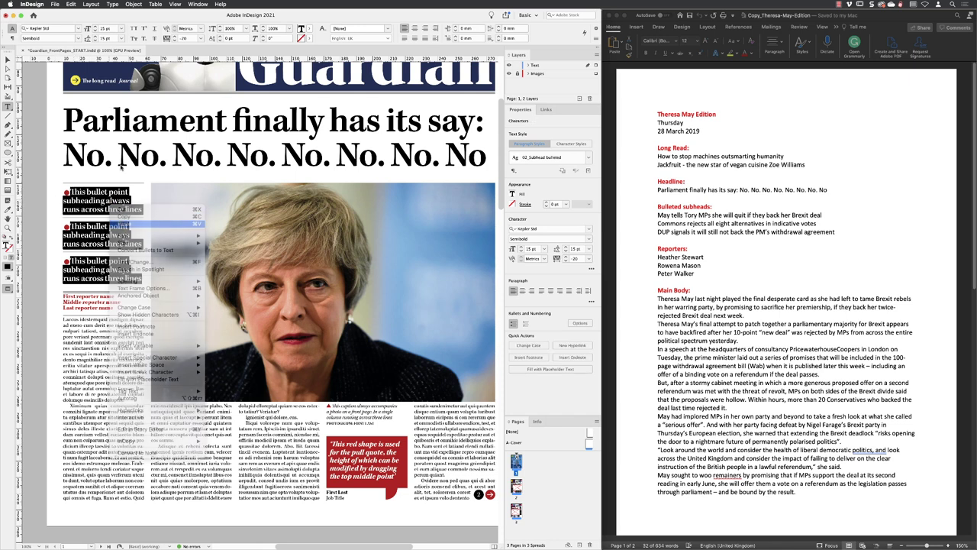
pyautogui.click(125, 223)
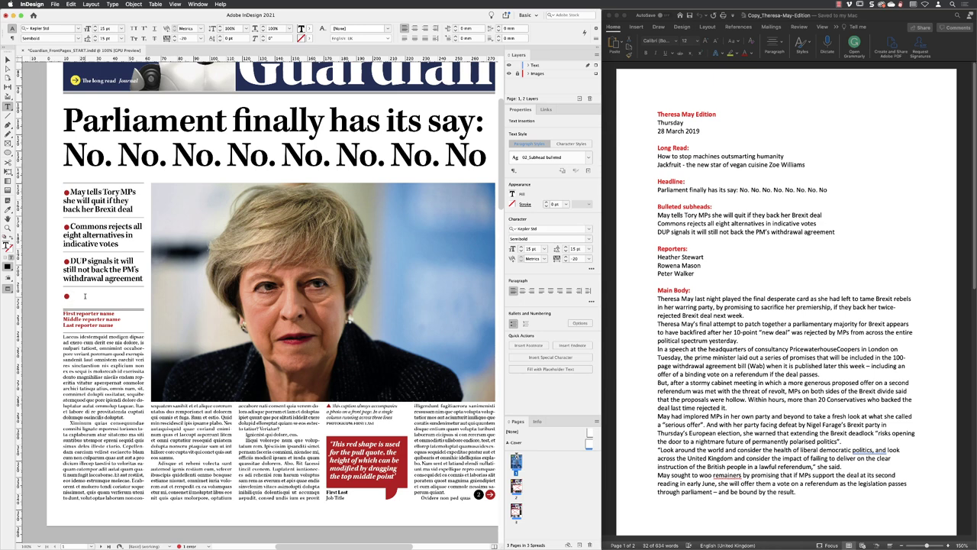
pyautogui.press('BackSpace')
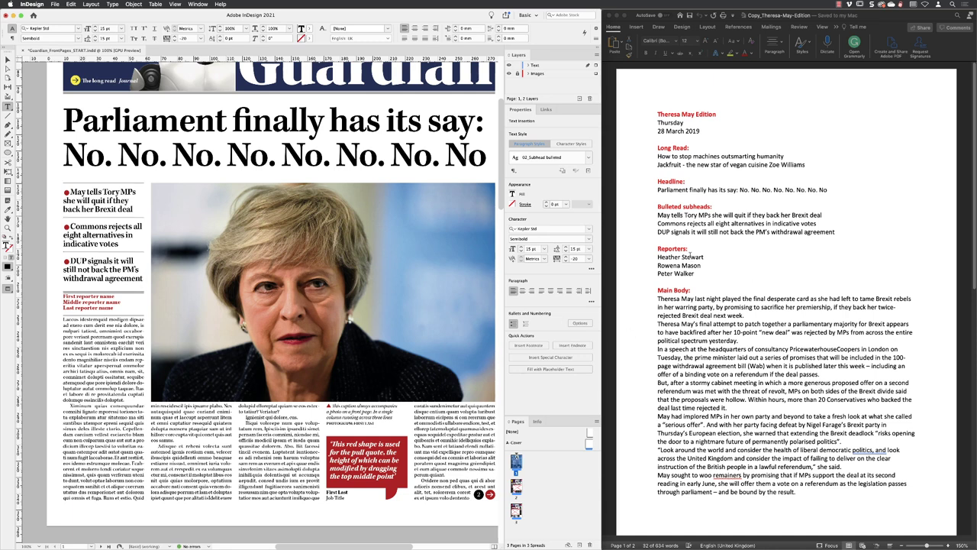
# - Copy the three reporter names from Word and paste them over the placeholder byline lines
pyautogui.click(738, 237)
pyautogui.click(661, 256)
pyautogui.moveTo(660, 258); pyautogui.dragTo(695, 273)
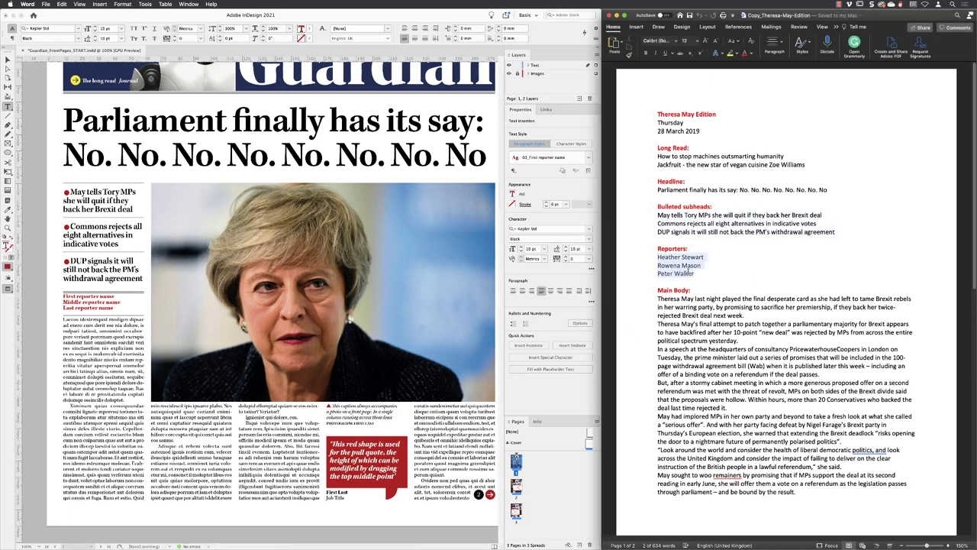
pyautogui.rightClick(687, 259)
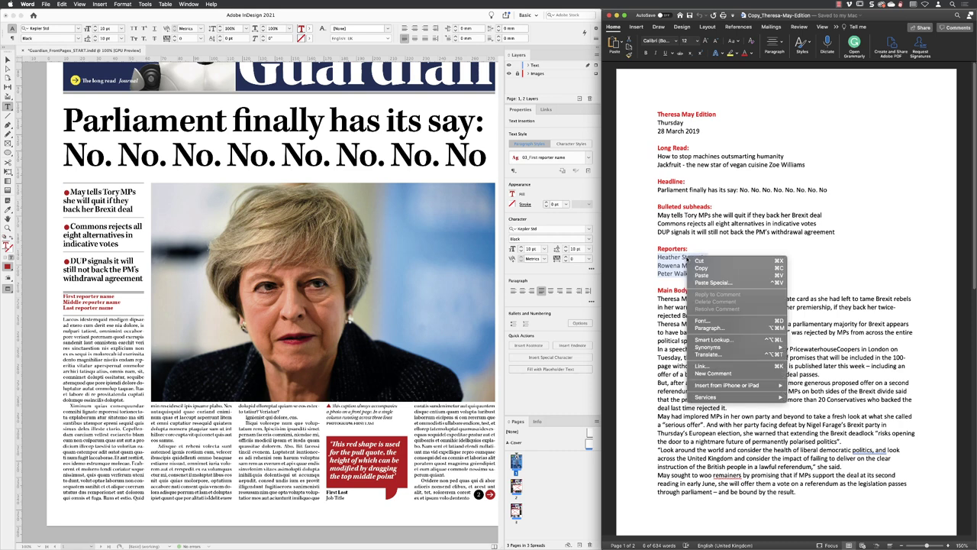
pyautogui.click(696, 268)
pyautogui.click(61, 301)
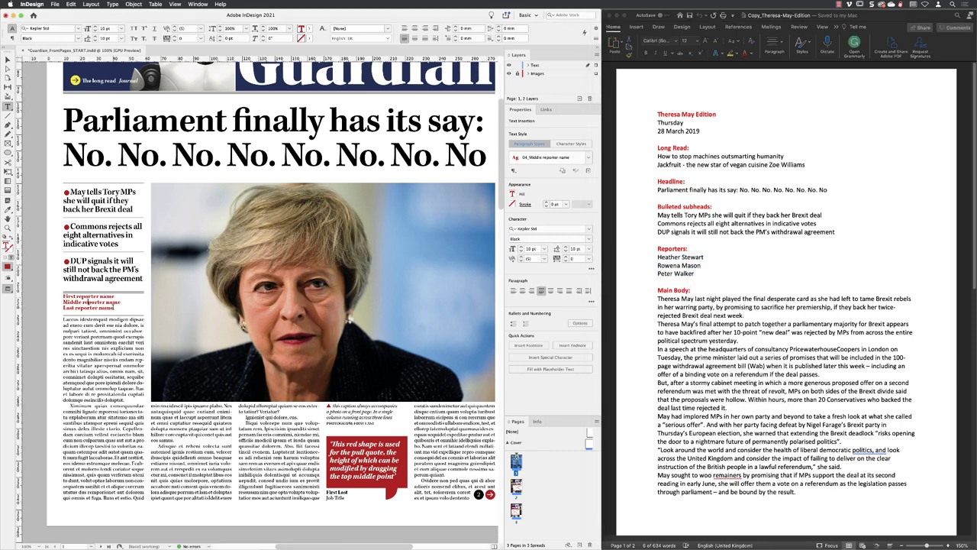
pyautogui.moveTo(62, 296); pyautogui.dragTo(116, 311)
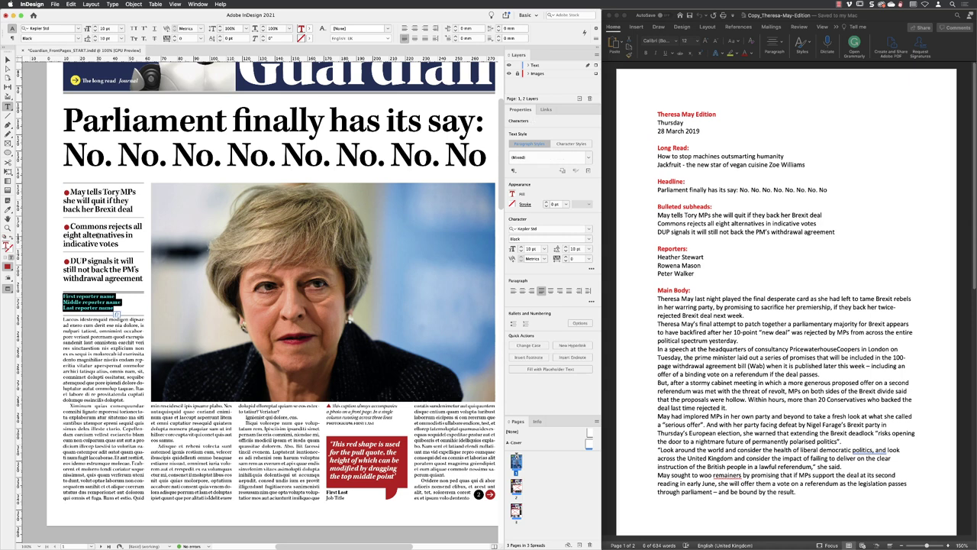
pyautogui.rightClick(106, 294)
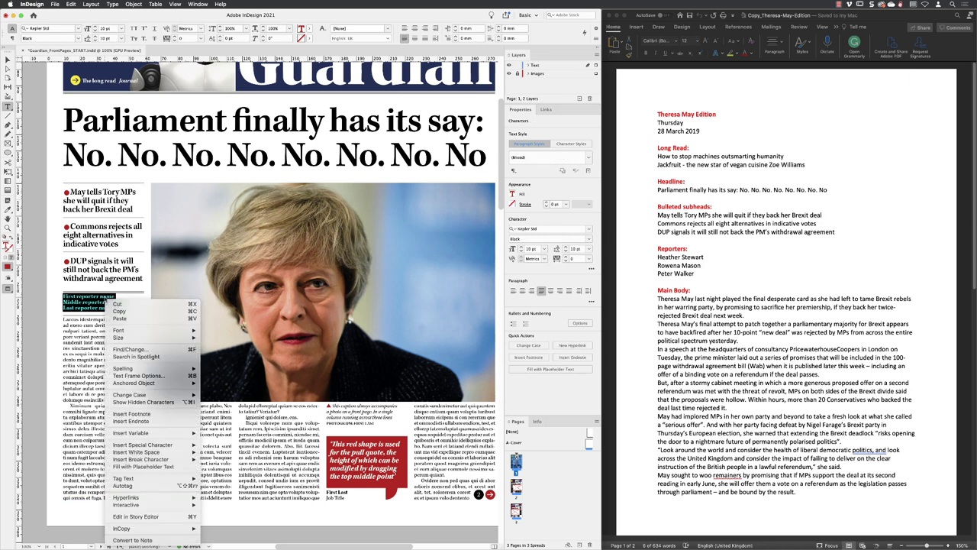
pyautogui.click(120, 319)
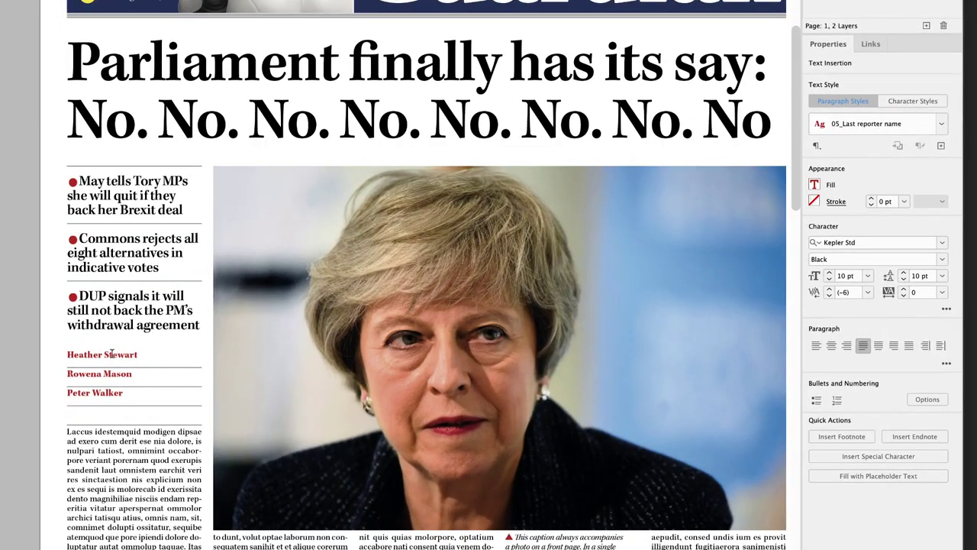
# - Apply 03_First, 04_Middle and 05_Last reporter name styles to the bylines and delete the empty line below
pyautogui.click(941, 122)
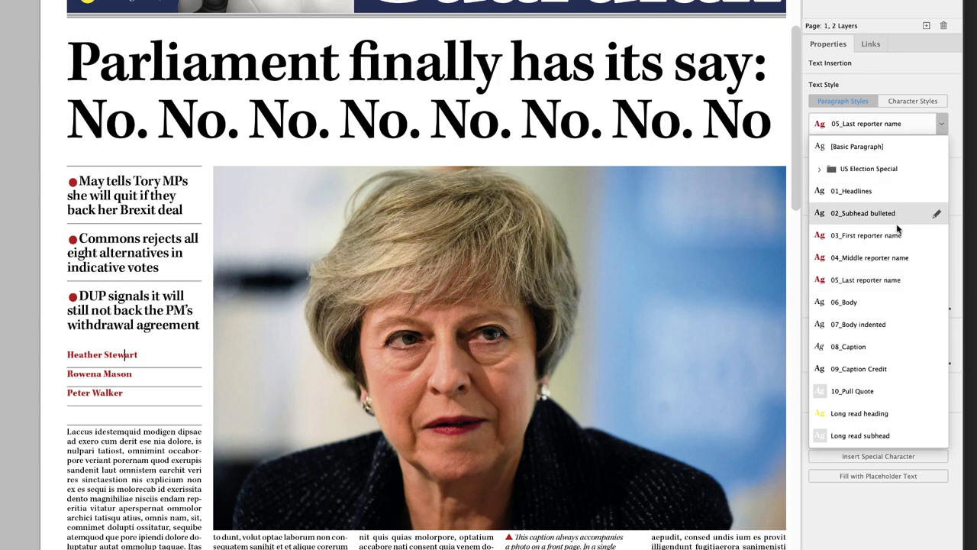
pyautogui.click(865, 235)
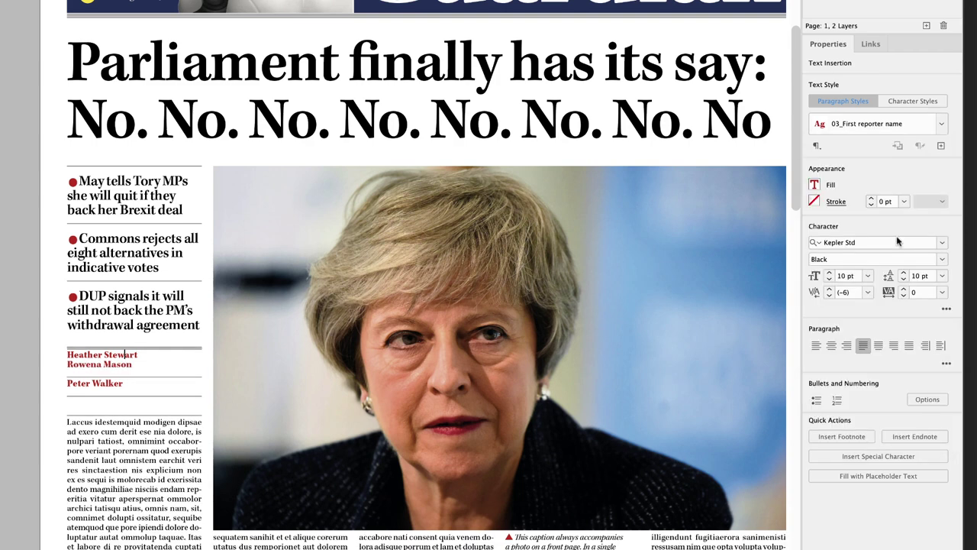
pyautogui.click(114, 365)
pyautogui.click(941, 124)
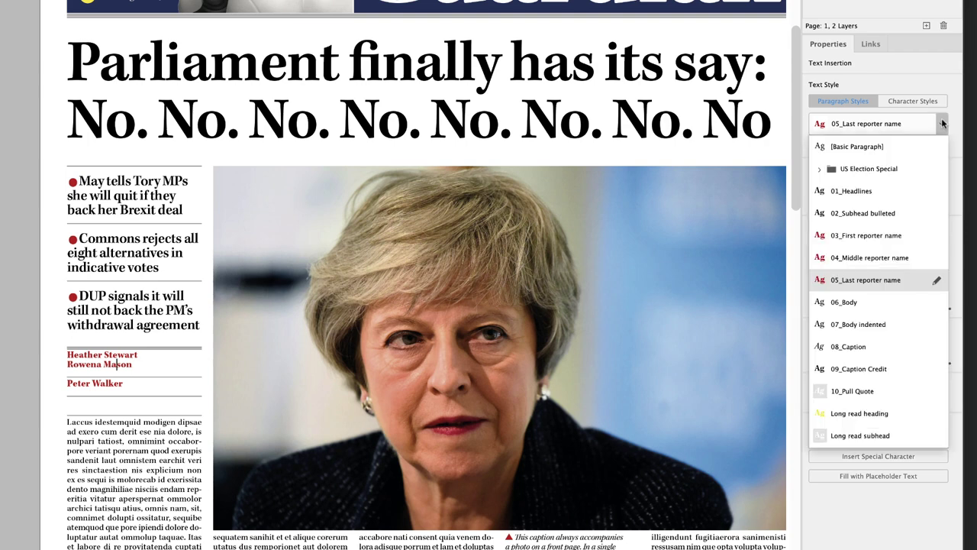
pyautogui.click(898, 257)
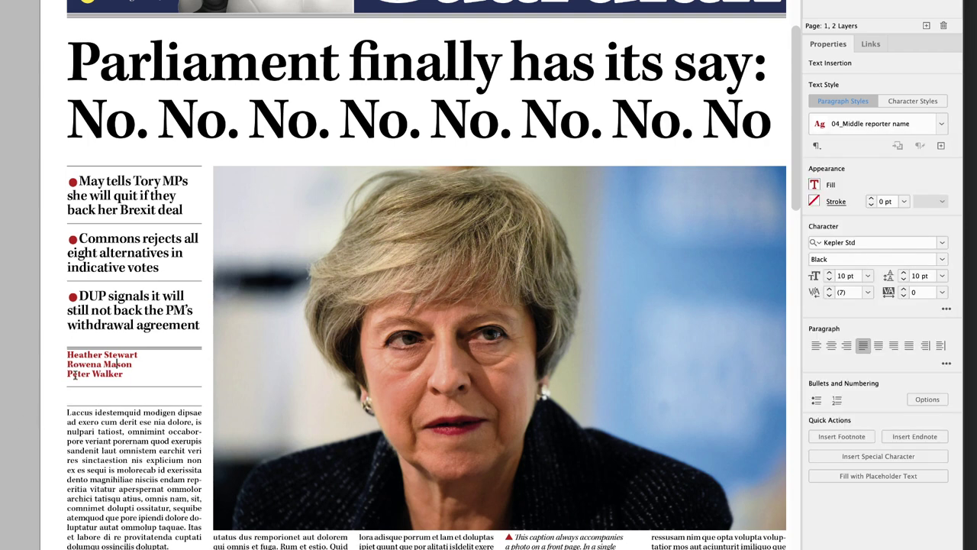
pyautogui.click(106, 374)
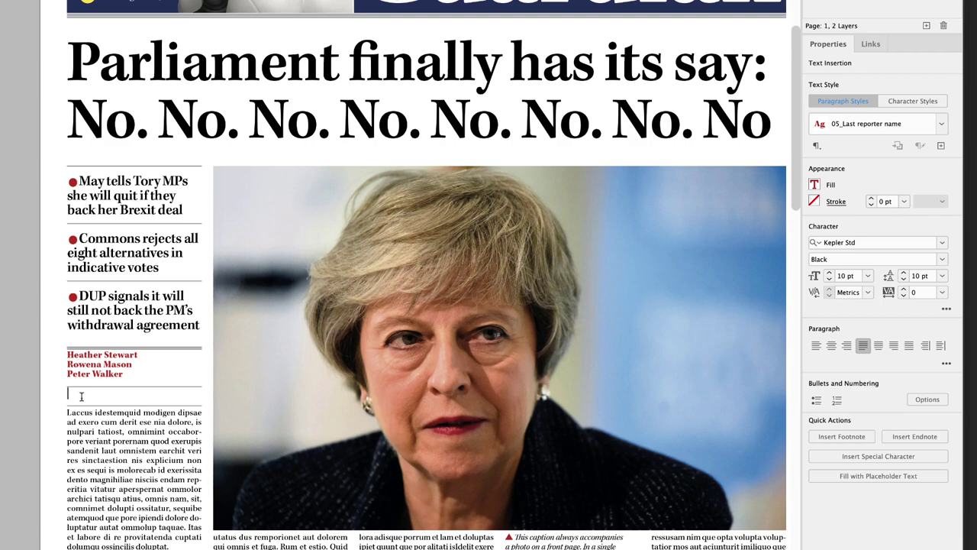
pyautogui.click(81, 396)
pyautogui.press('BackSpace')
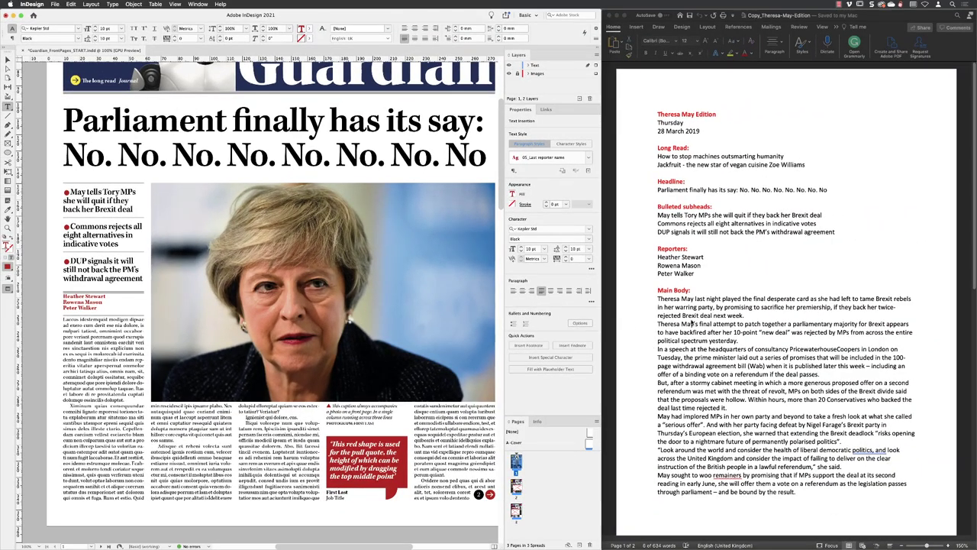
# - Select the whole Main Body article text in the Word document and bring up its Copy menu
pyautogui.click(658, 298)
pyautogui.moveTo(659, 298); pyautogui.dragTo(688, 403)
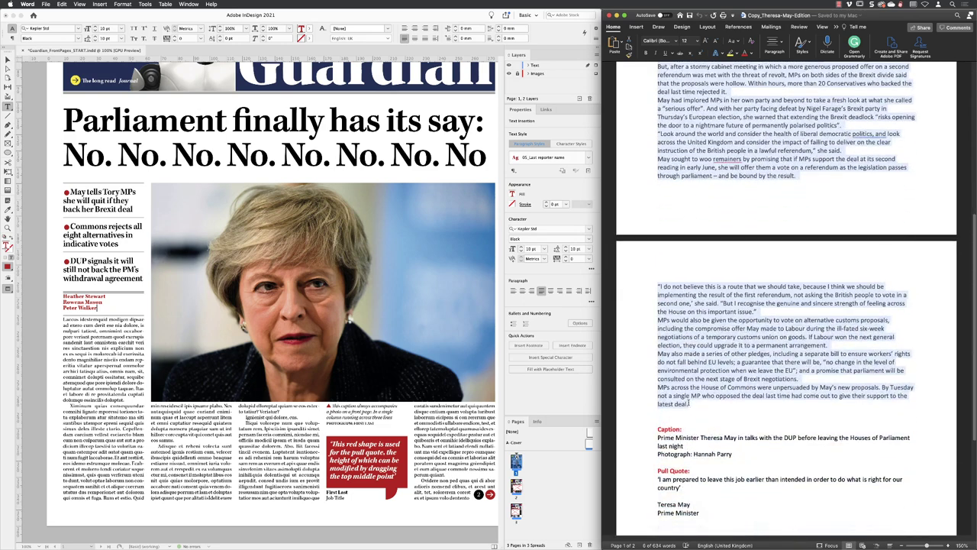
pyautogui.rightClick(689, 347)
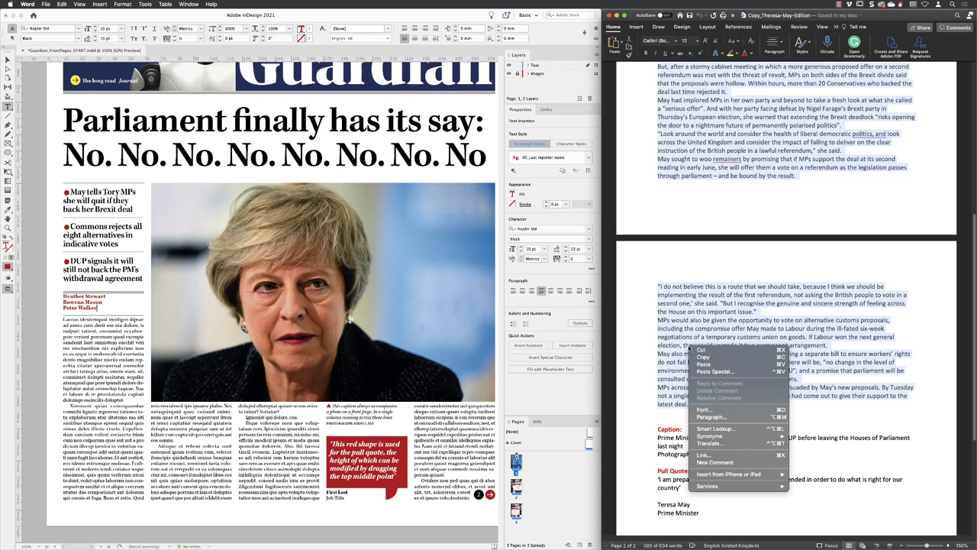
# - Copy the Word article and paste it over the placeholder body text spanning all story columns
pyautogui.click(698, 356)
pyautogui.click(67, 329)
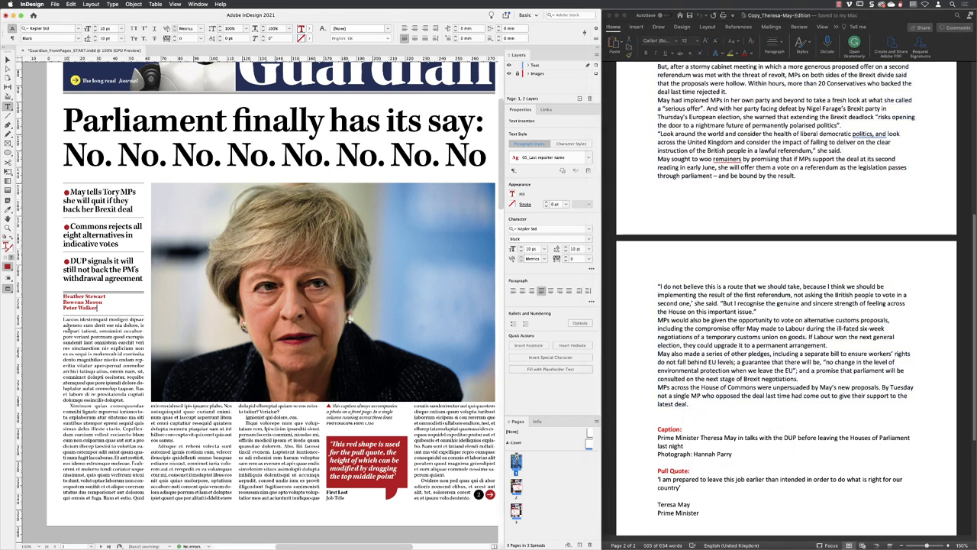
pyautogui.moveTo(62, 319); pyautogui.dragTo(233, 501)
pyautogui.moveTo(339, 504); pyautogui.dragTo(474, 497)
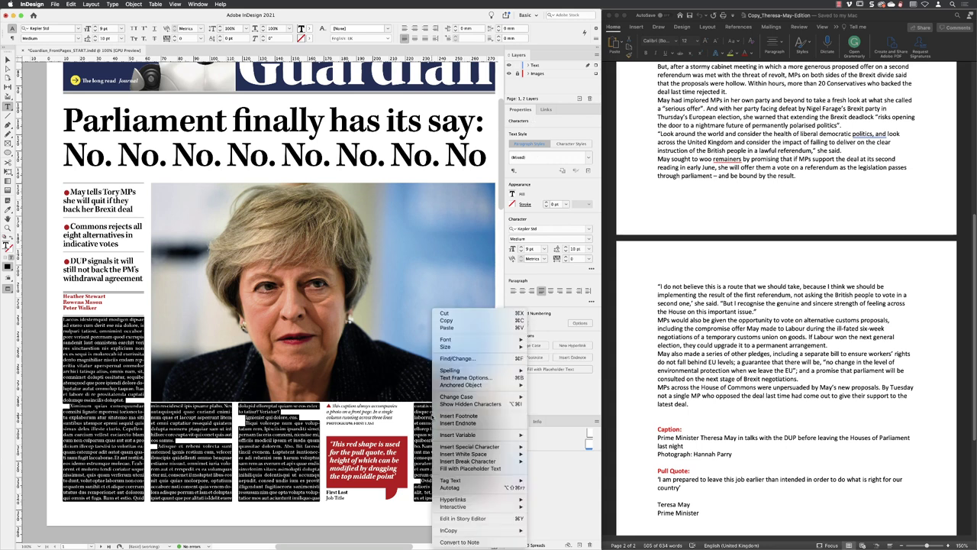
pyautogui.rightClick(432, 382)
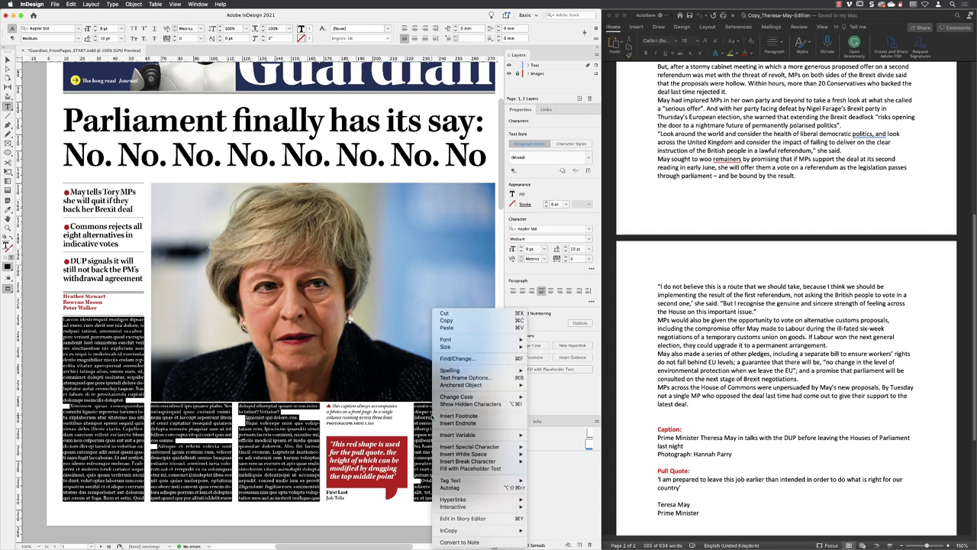
pyautogui.click(443, 326)
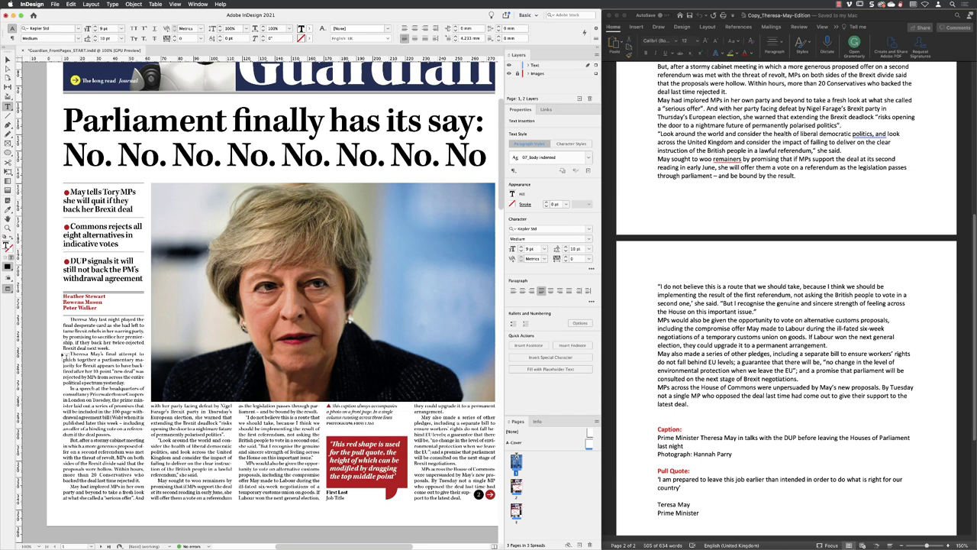
# - Apply the 06_Body paragraph style to the story's first paragraph so it has no indent
pyautogui.click(70, 319)
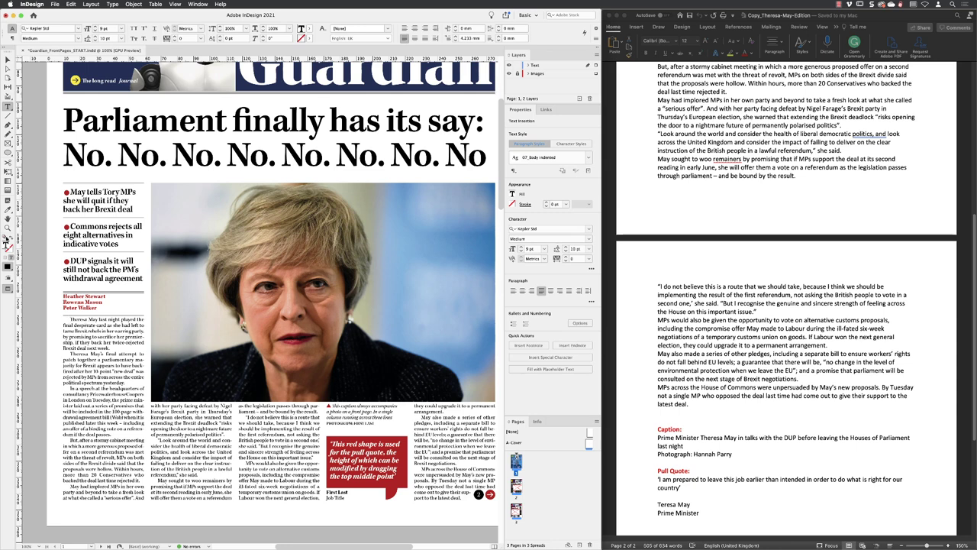
pyautogui.press('super+equal')
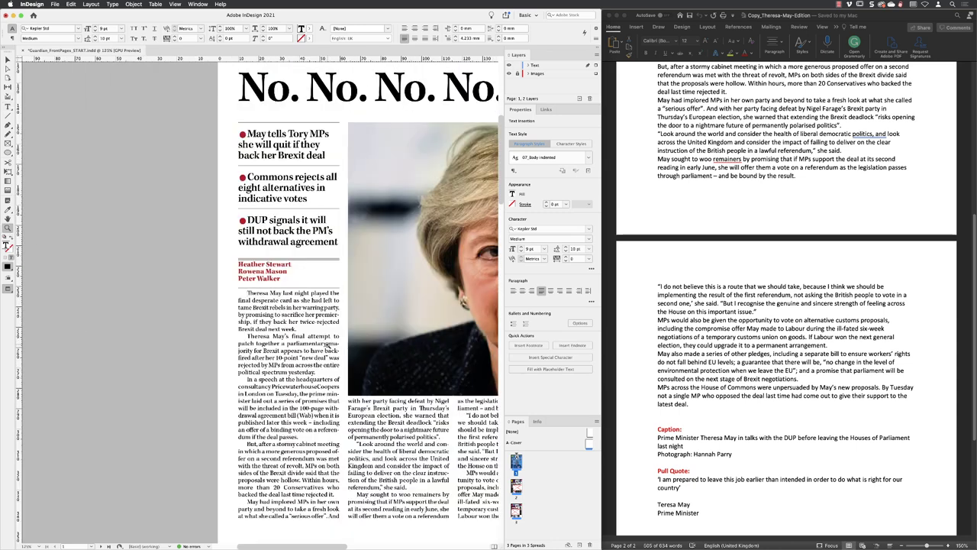
pyautogui.press('super+equal')
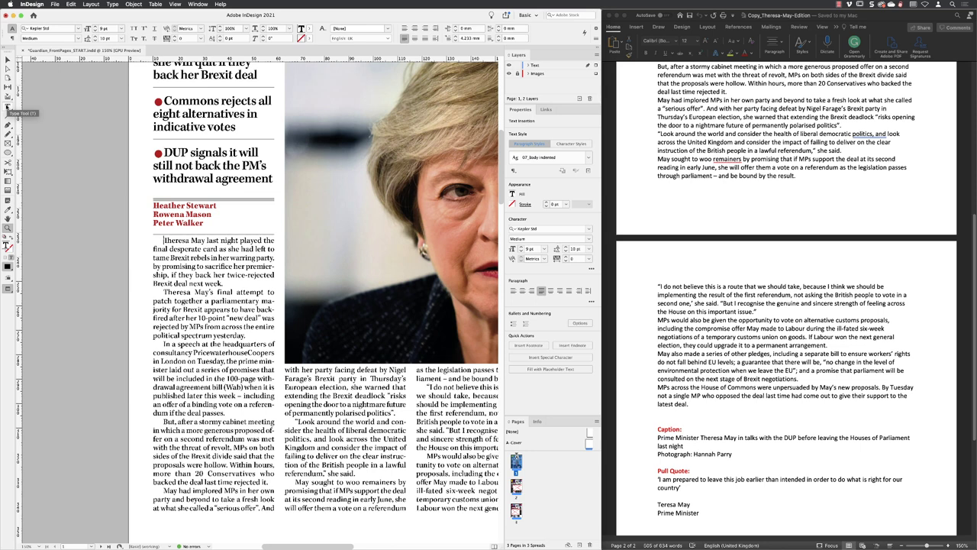
pyautogui.click(8, 107)
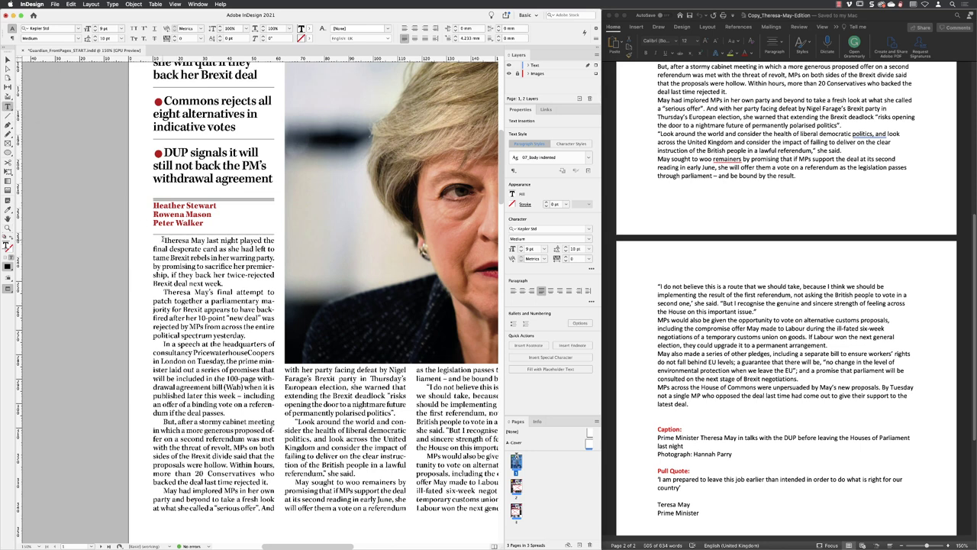
pyautogui.moveTo(165, 240); pyautogui.dragTo(200, 275)
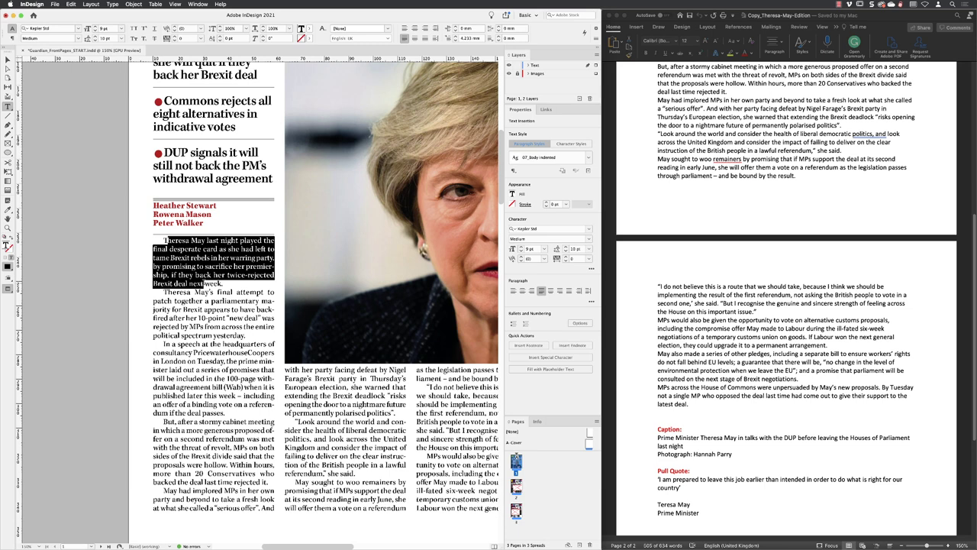
pyautogui.click(206, 250)
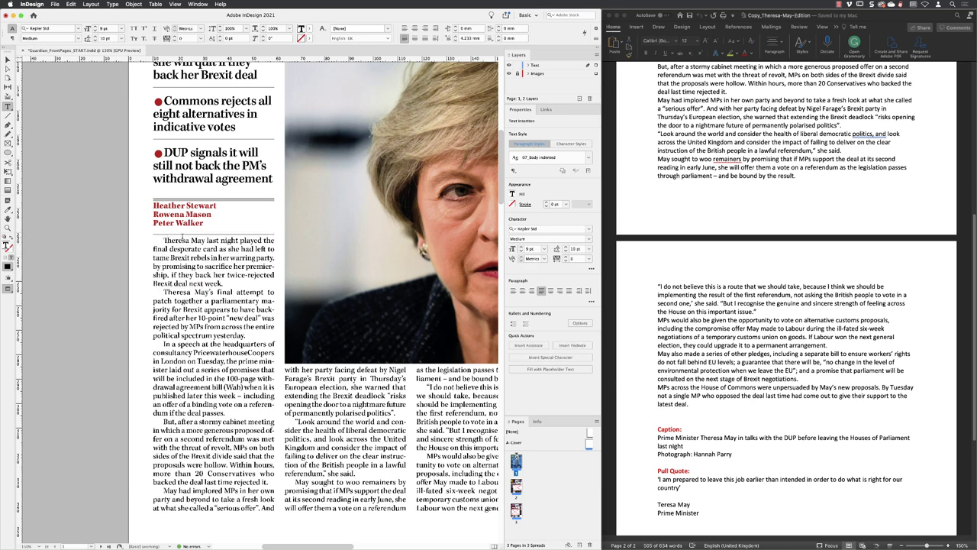
pyautogui.click(587, 157)
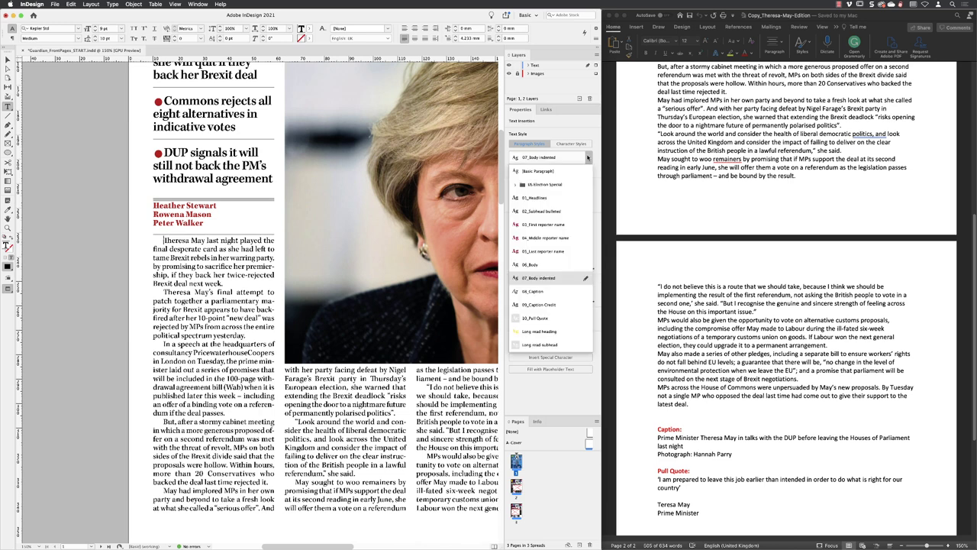
pyautogui.click(533, 265)
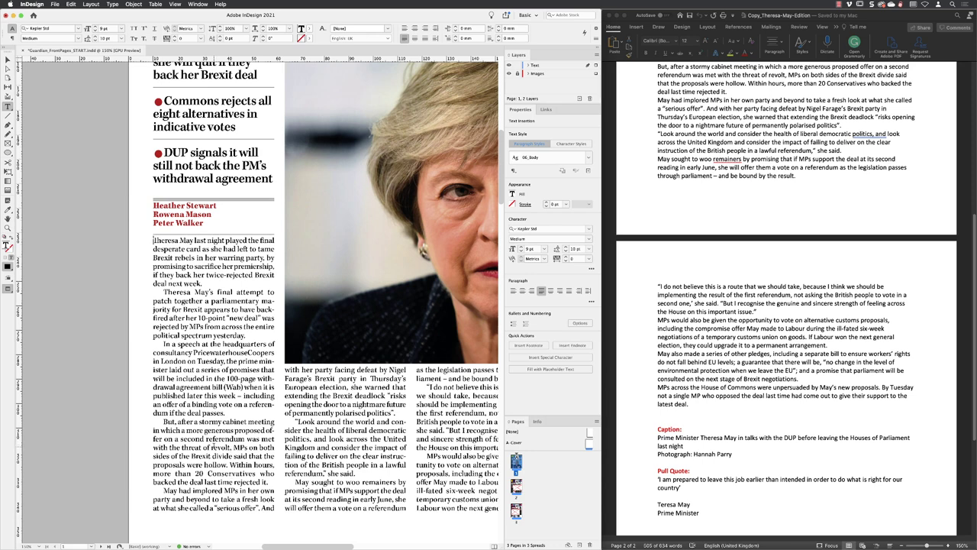
pyautogui.press('Escape')
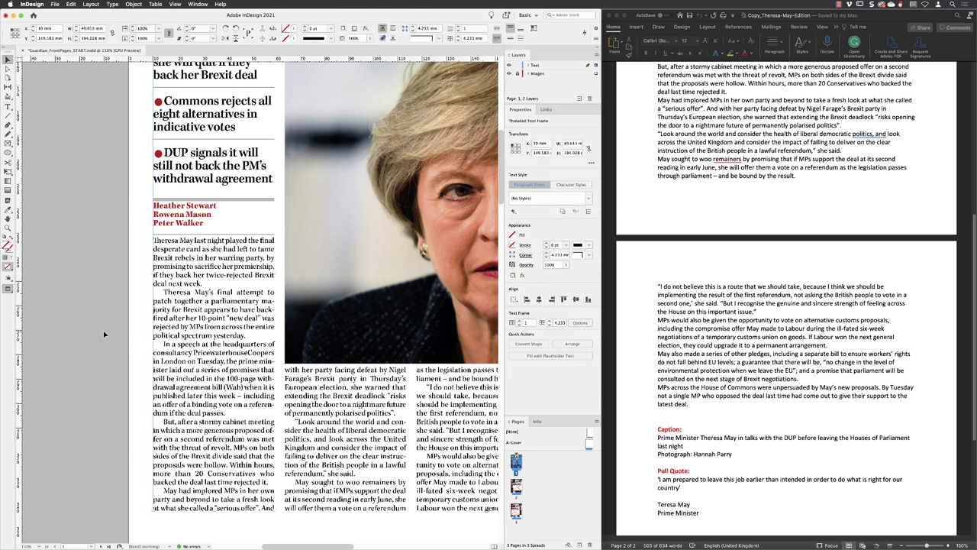
# - Paste the Word caption over the three placeholder caption lines under the photo
pyautogui.click(105, 333)
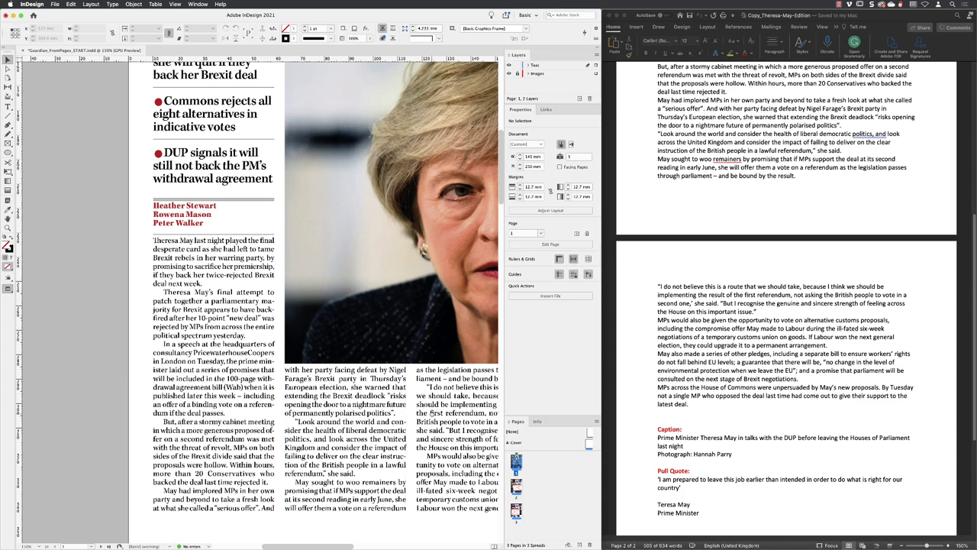
pyautogui.moveTo(416, 414); pyautogui.dragTo(152, 359)
pyautogui.moveTo(309, 397); pyautogui.dragTo(280, 382)
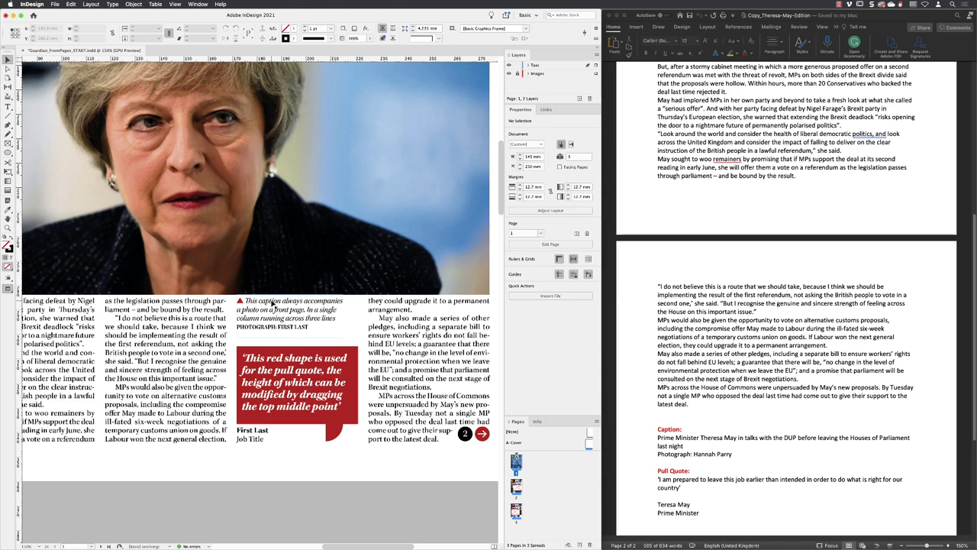
pyautogui.moveTo(658, 437); pyautogui.dragTo(681, 447)
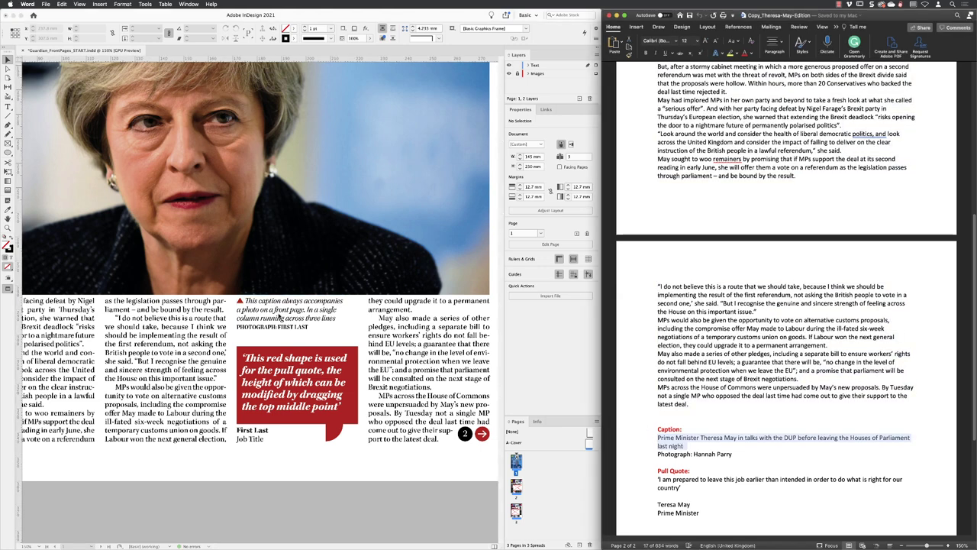
pyautogui.doubleClick(280, 319)
pyautogui.moveTo(338, 320); pyautogui.dragTo(238, 299)
pyautogui.press('super+v')
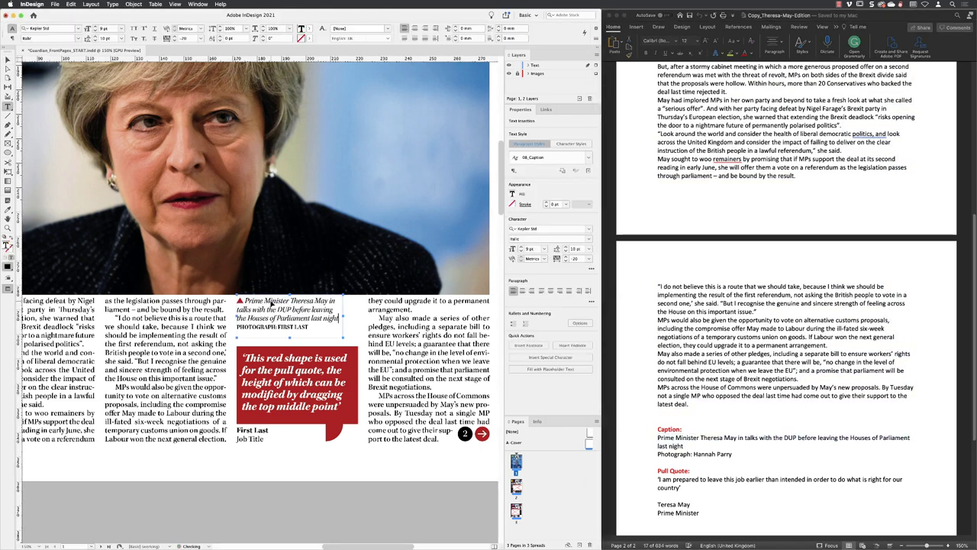
# - Replace the placeholder photo credit with the photographer credit from Word
pyautogui.click(733, 455)
pyautogui.moveTo(731, 454); pyautogui.dragTo(669, 454)
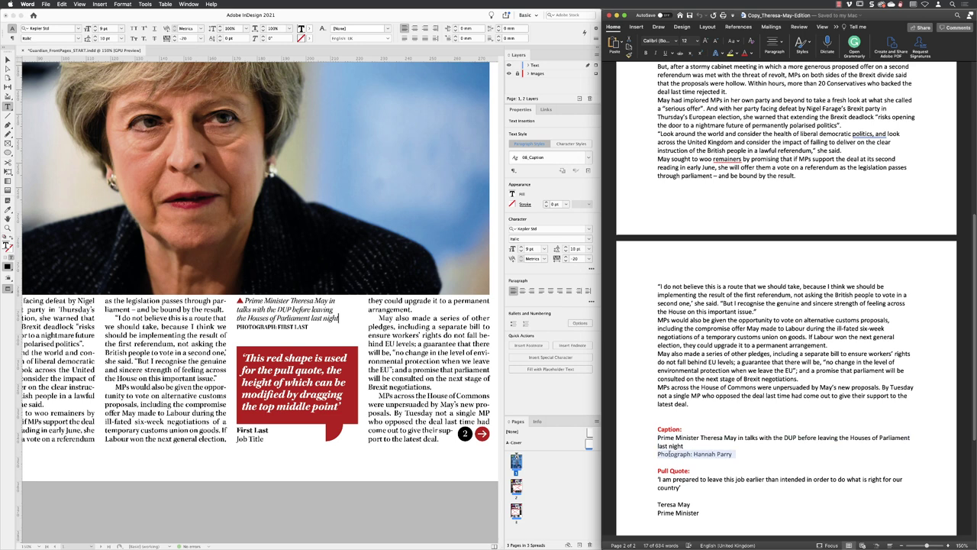
pyautogui.click(310, 327)
pyautogui.moveTo(310, 327); pyautogui.dragTo(237, 327)
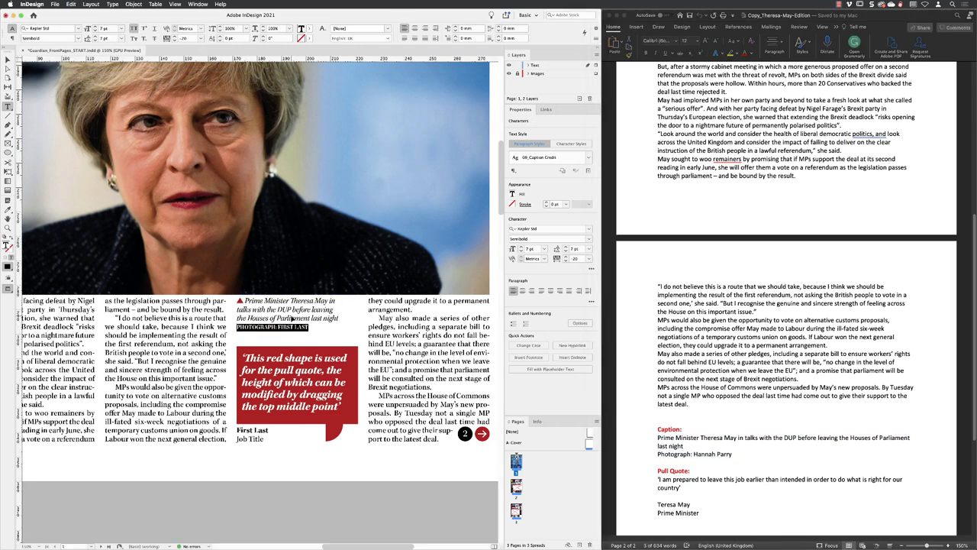
pyautogui.press('super+v')
# - Copy the pull quote sentence from Word and select the placeholder pull quote text
pyautogui.click(685, 483)
pyautogui.moveTo(685, 486); pyautogui.dragTo(658, 479)
pyautogui.press('super+c')
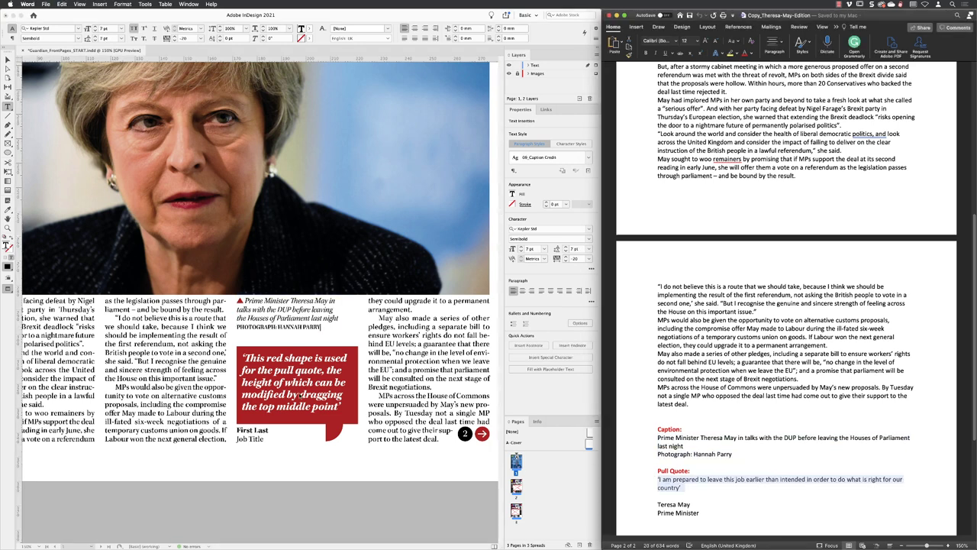
pyautogui.click(342, 404)
pyautogui.press('super+a')
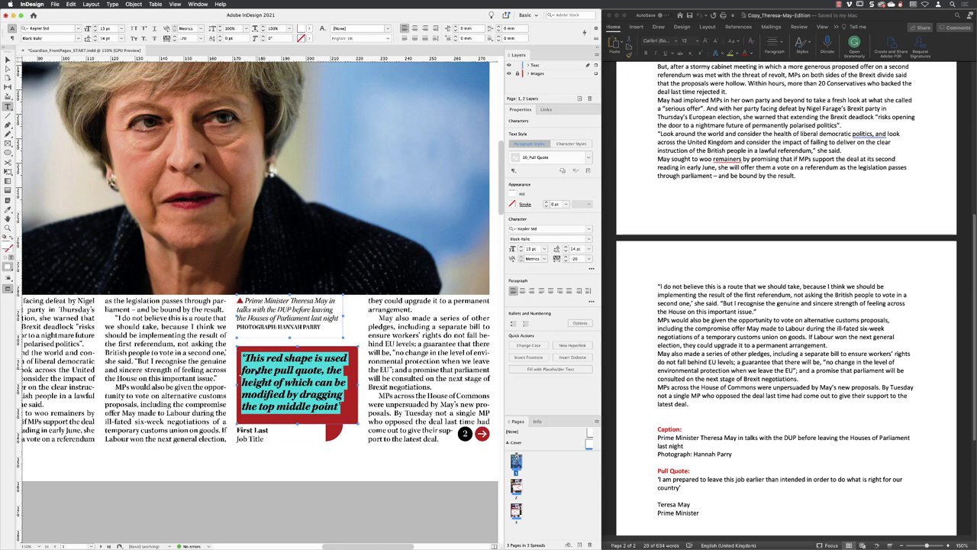
# - Paste the quote into the pull quote and the speaker's name and title over First Last/Job Title
pyautogui.press('super+v')
pyautogui.click(697, 517)
pyautogui.moveTo(697, 516); pyautogui.dragTo(658, 504)
pyautogui.rightClick(662, 506)
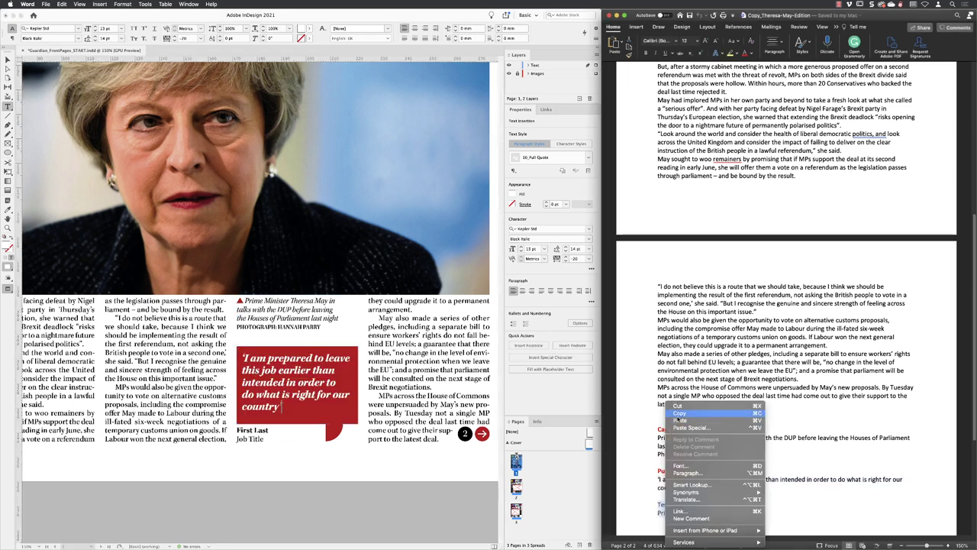
pyautogui.click(687, 413)
pyautogui.click(262, 438)
pyautogui.press('super+a')
pyautogui.rightClick(262, 438)
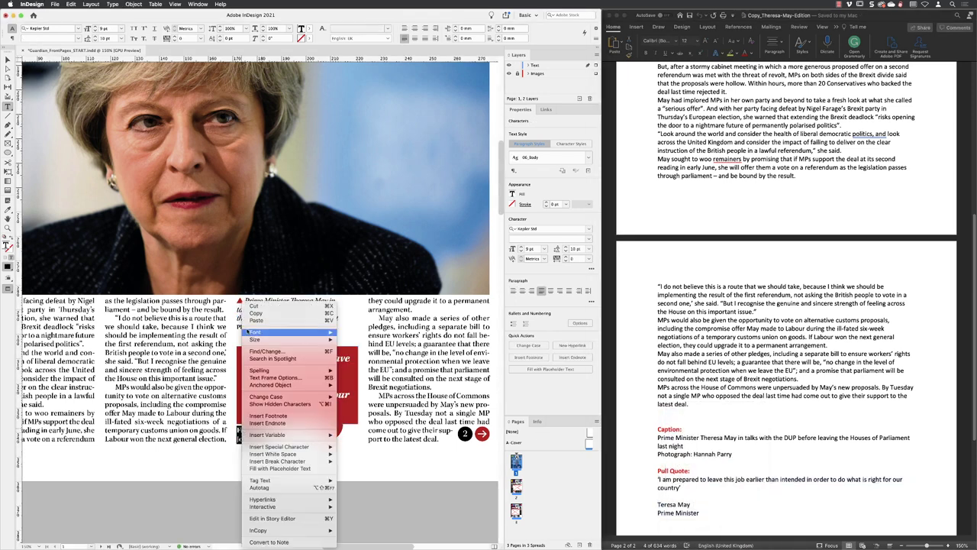
pyautogui.click(275, 348)
pyautogui.press('super+v')
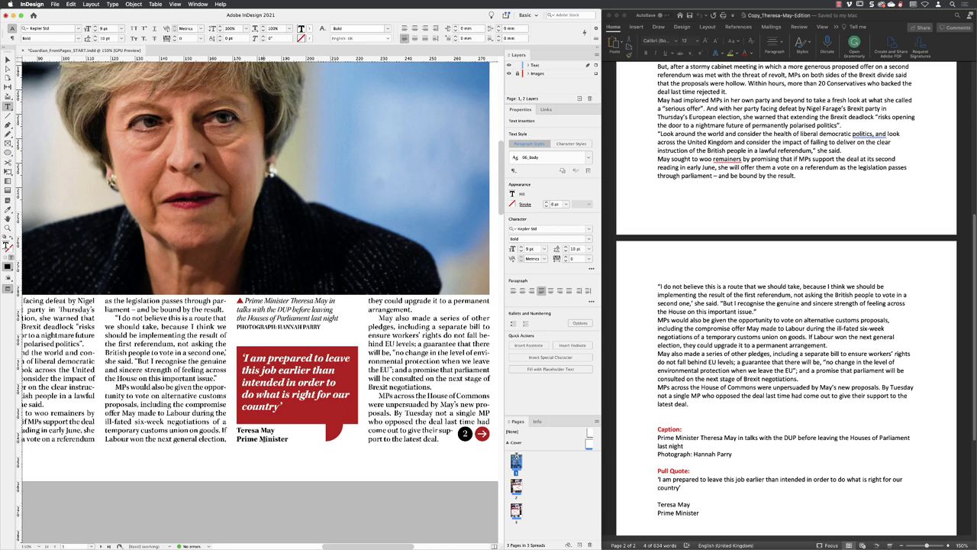
# - Give the 'Prime Minister' line the Italic character style, then fit the page in the window
pyautogui.tripleClick(262, 439)
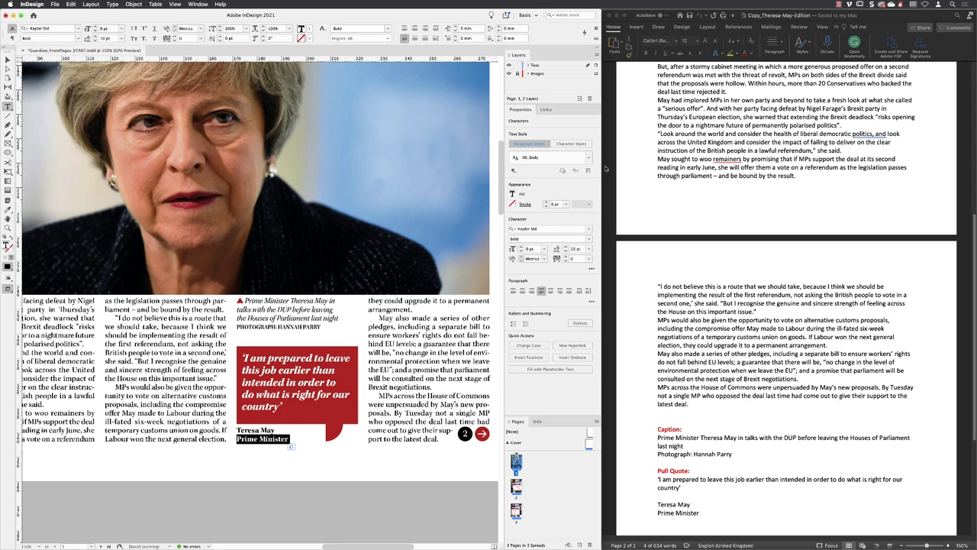
pyautogui.click(587, 144)
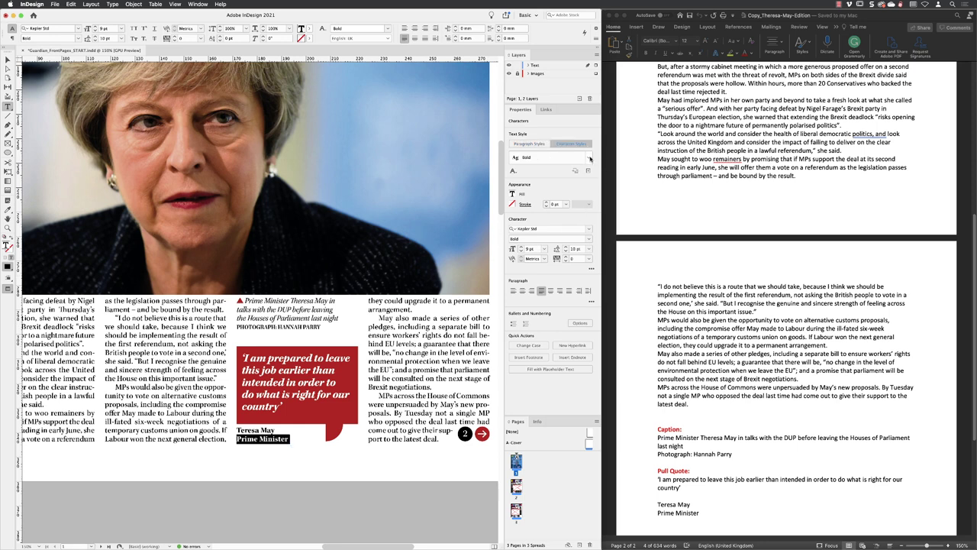
pyautogui.click(588, 157)
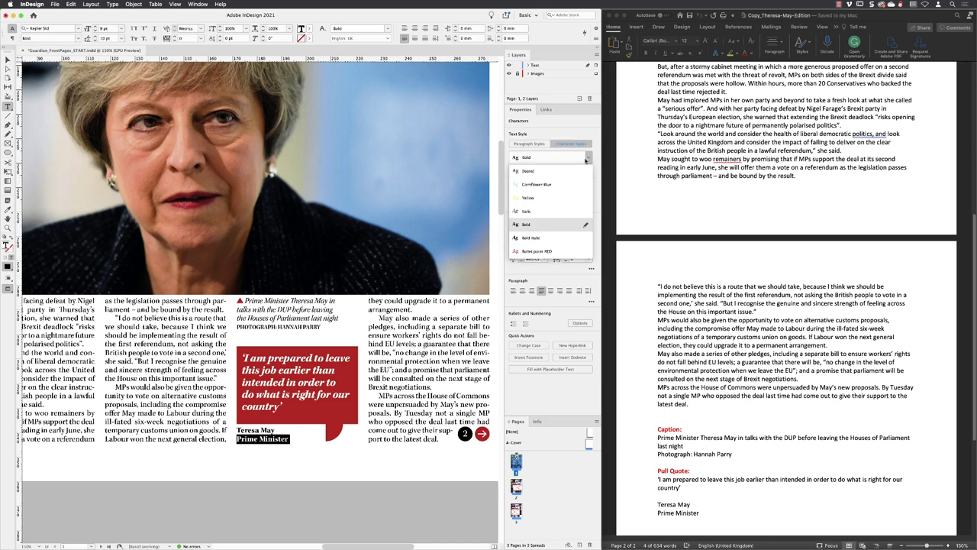
pyautogui.click(553, 211)
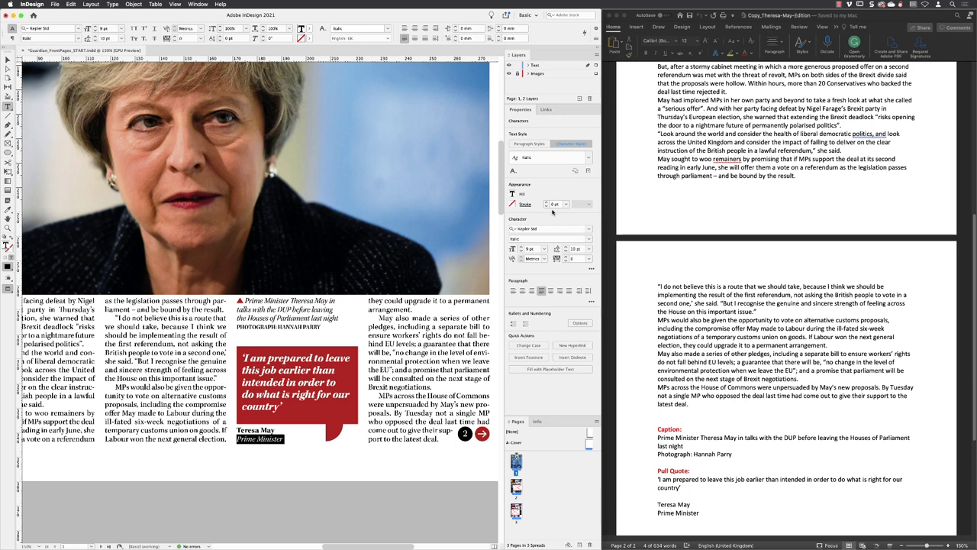
pyautogui.press('Escape')
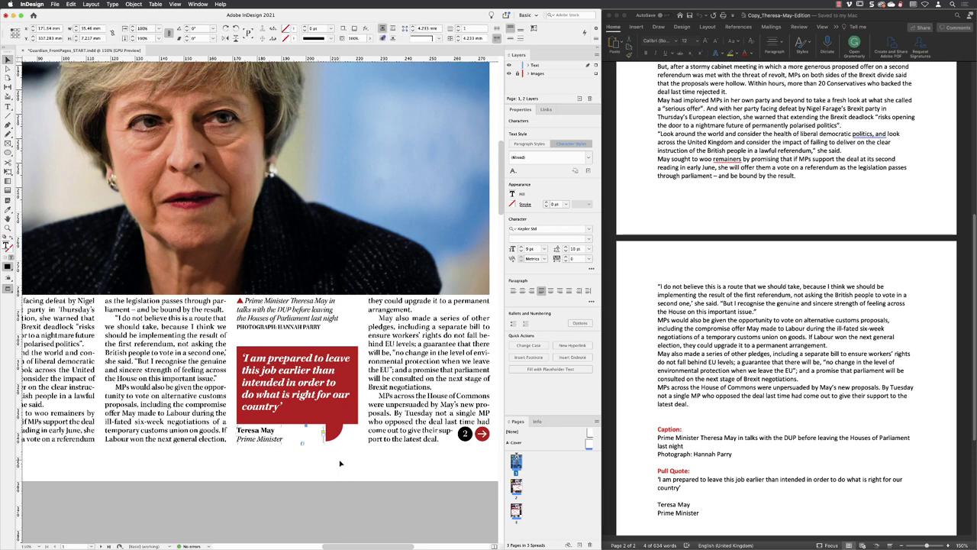
pyautogui.click(335, 476)
pyautogui.click(175, 4)
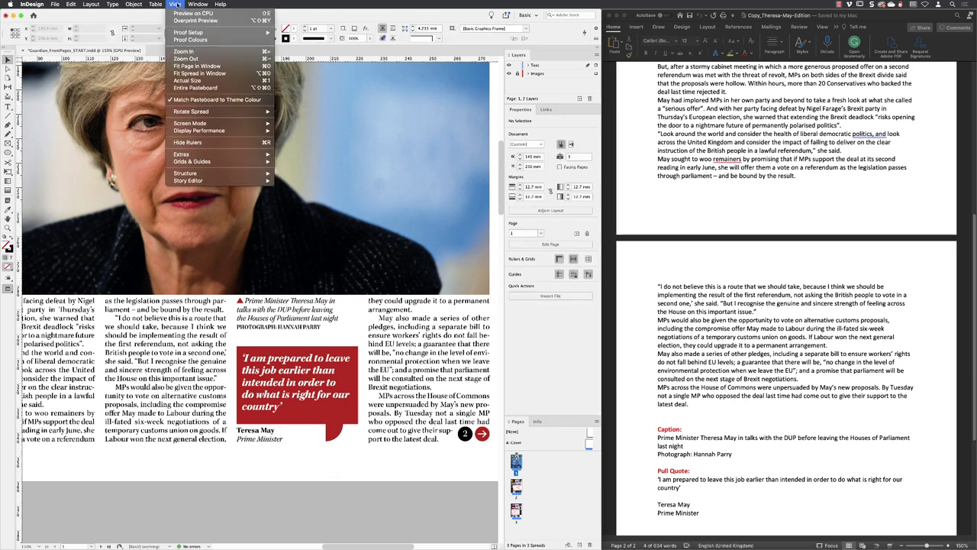
pyautogui.click(187, 67)
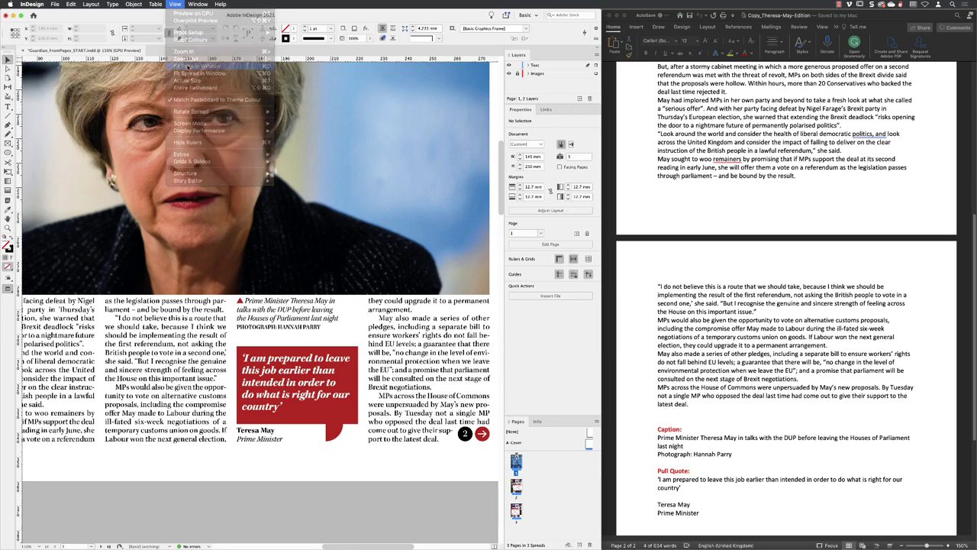